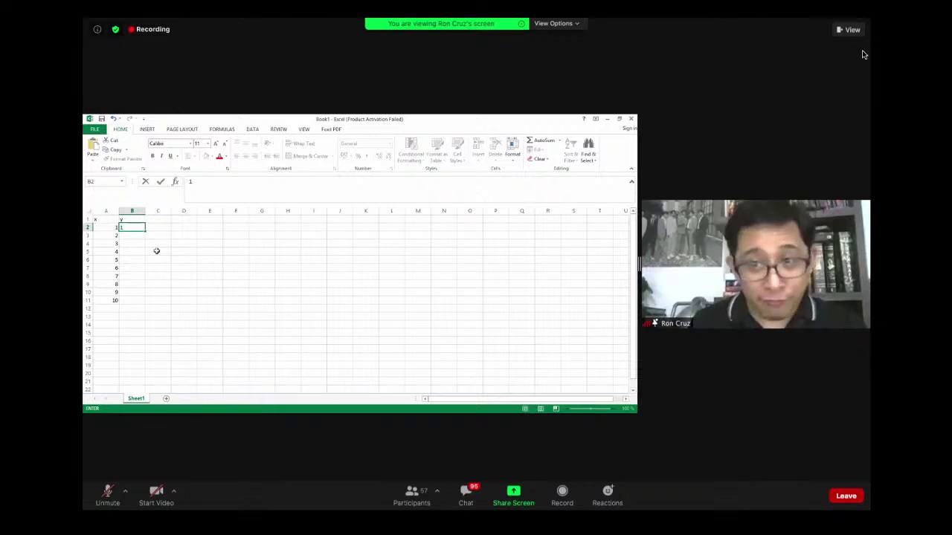
- Enter the y values 1, 1, 1, 2 and 2 in B2:B6, beside x values 1 to 5
key("Return")
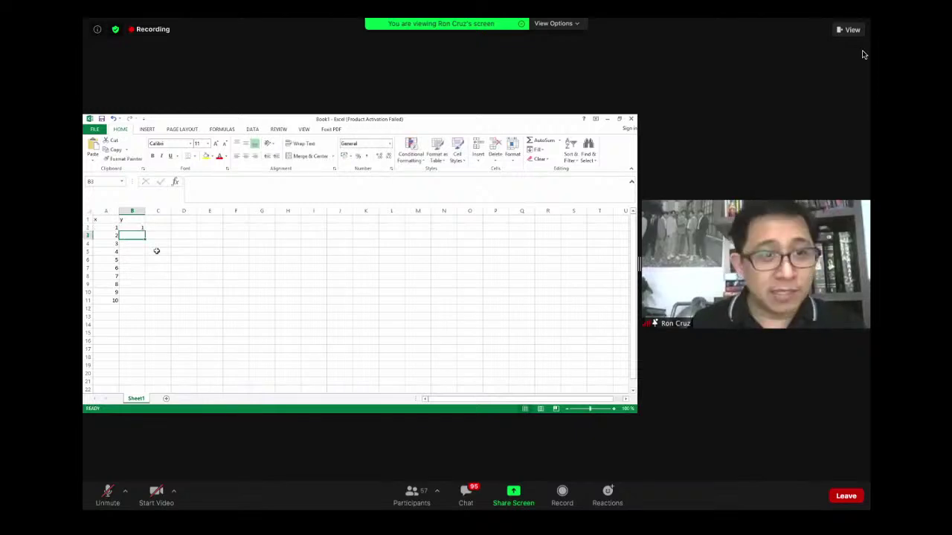
type("1")
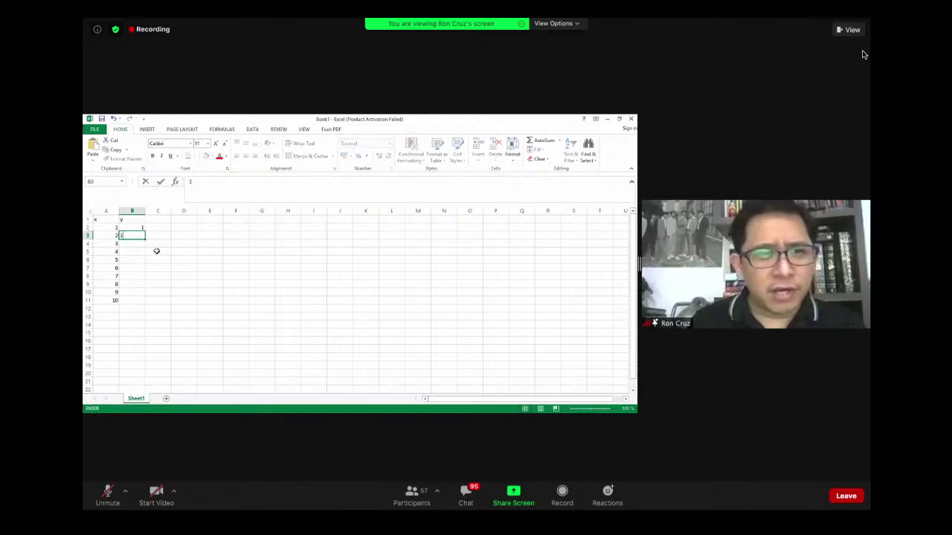
key("Return")
type("1")
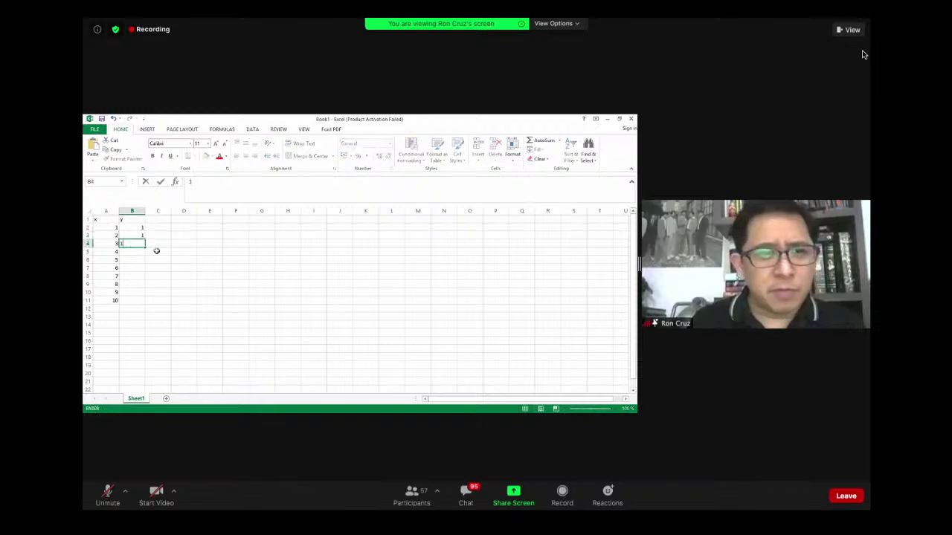
key("Return")
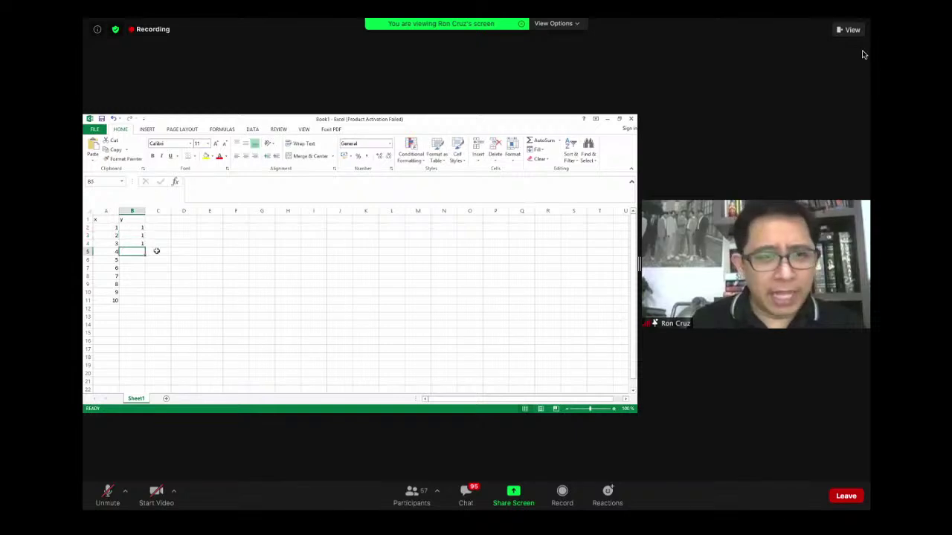
type("2")
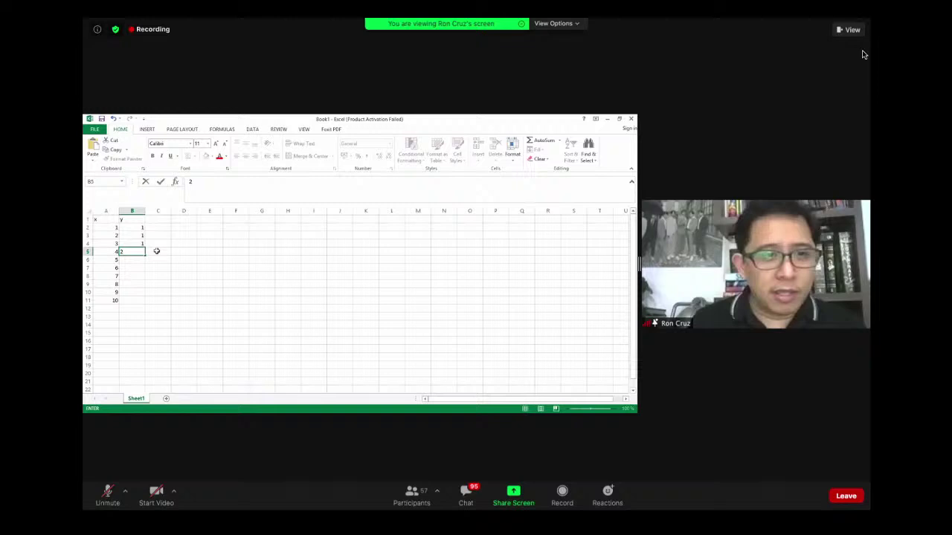
key("Return")
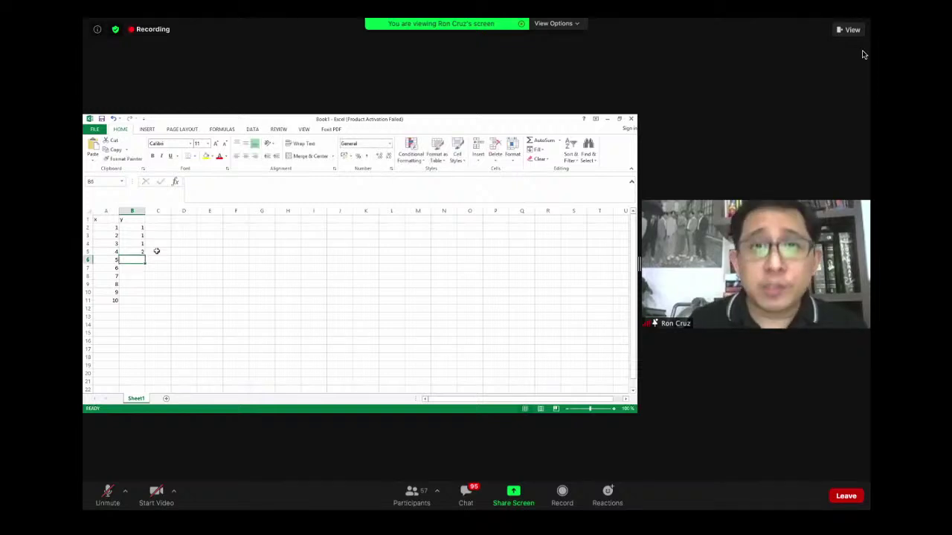
type("2")
key("Return")
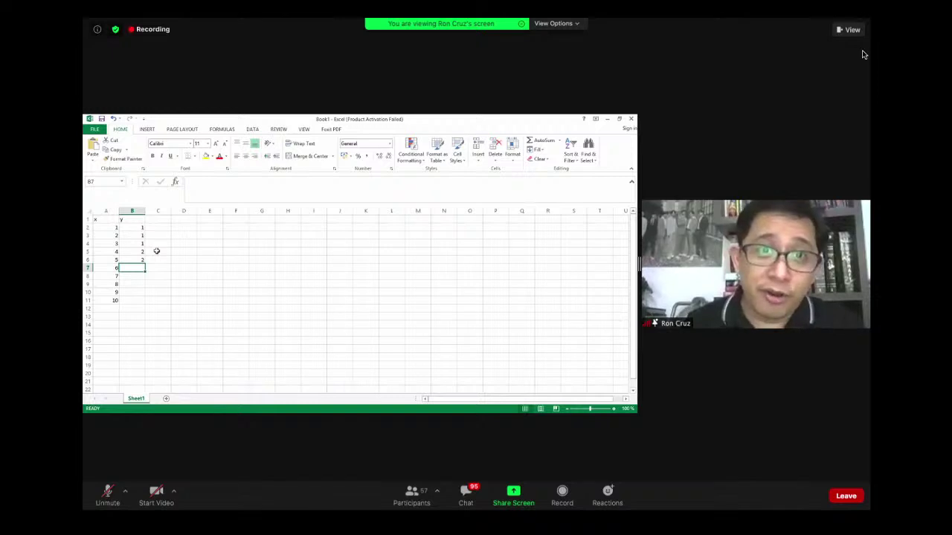
key("Up")
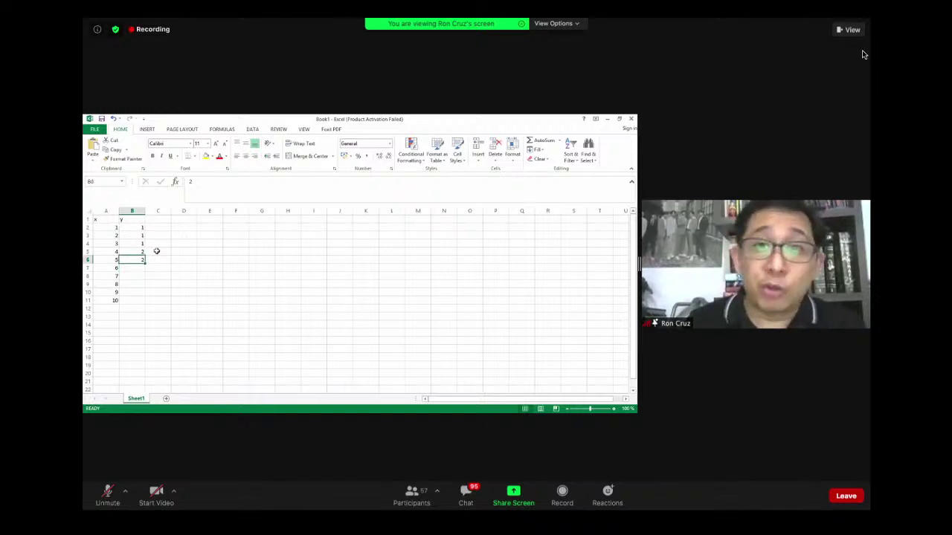
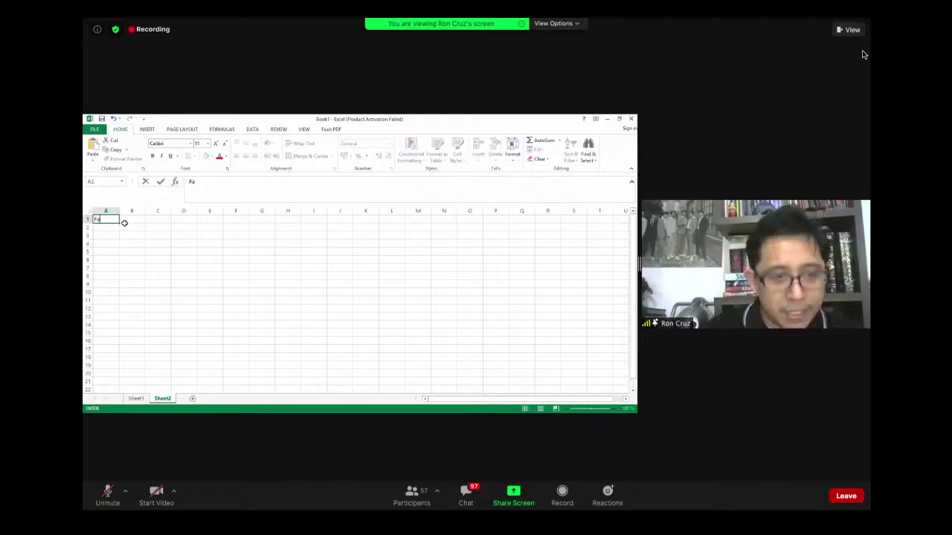
- Enter the column headers Family, Species, N and pi in A1:D1 of Sheet2
type("Specie")
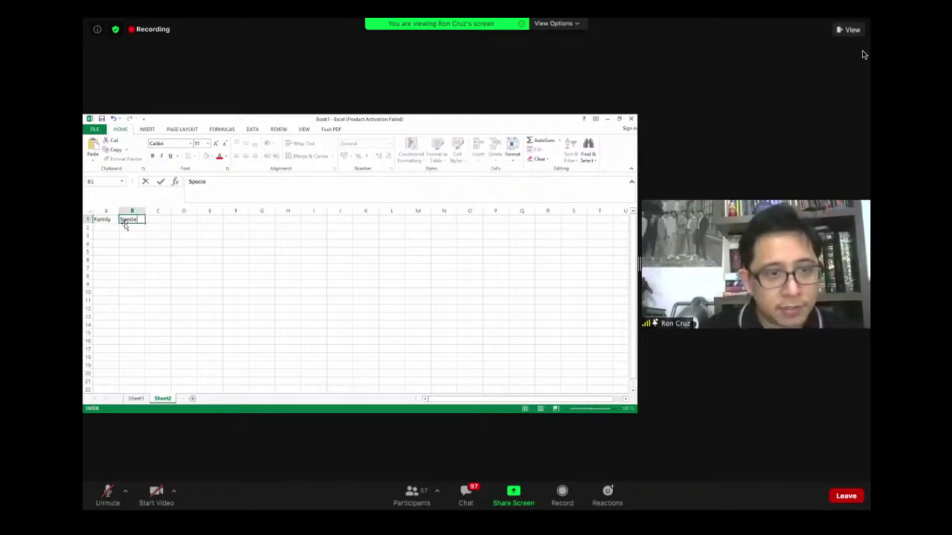
type("s")
key("Tab")
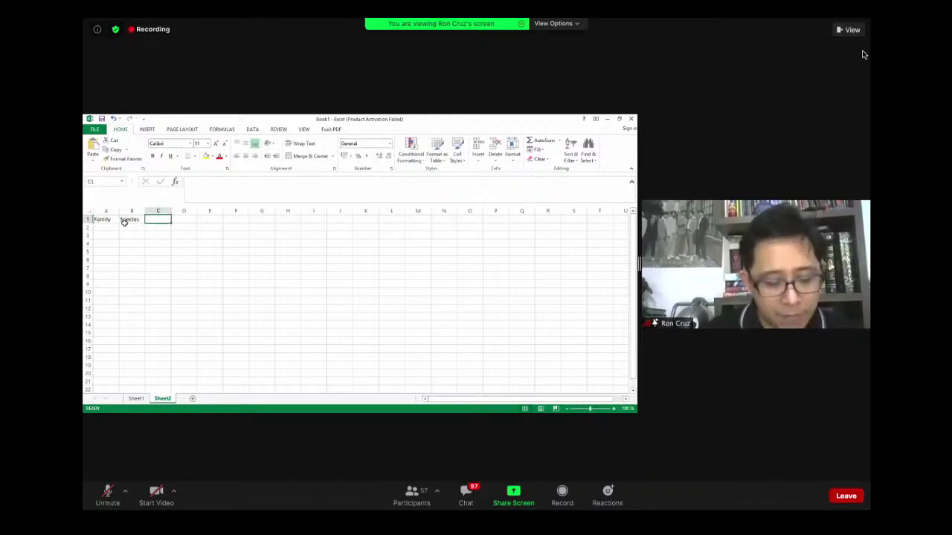
type("N")
key("Tab")
type("pl")
key("Tab")
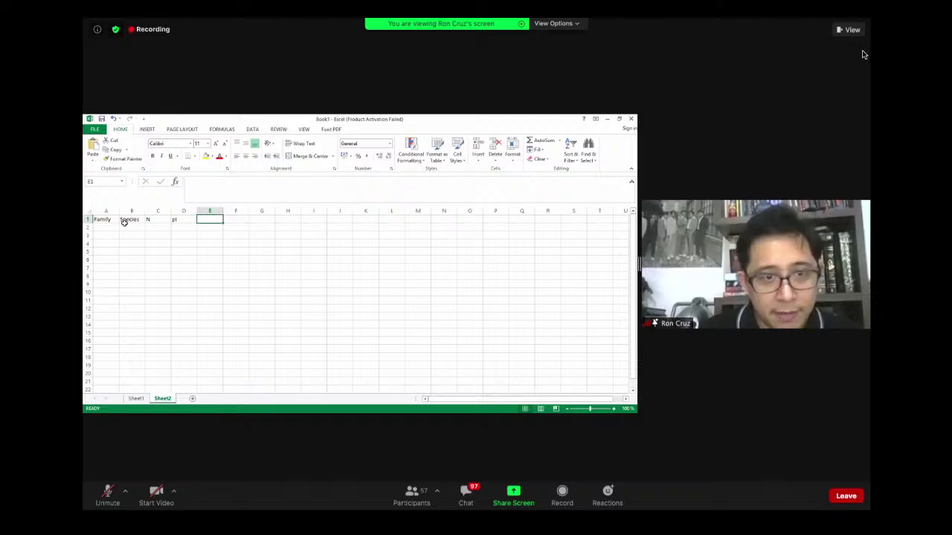
- Add the column headers lnpi, pi*lnpi and pi2 in E1:G1
type("Inpl")
key("Tab")
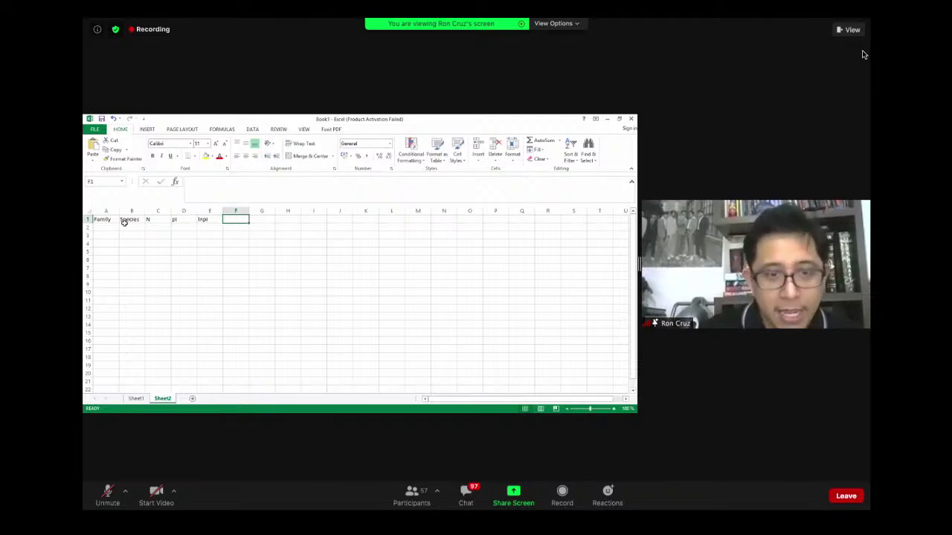
type("pl*")
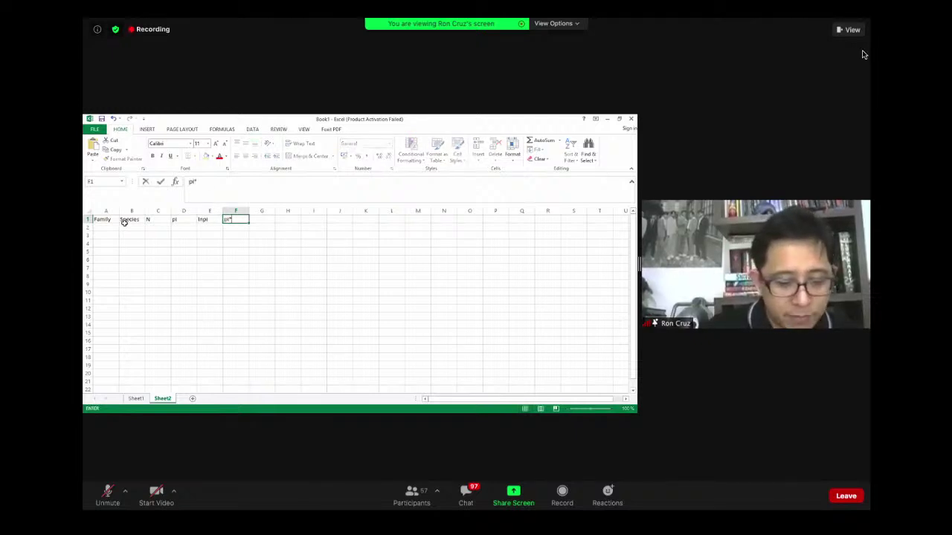
type("lnp")
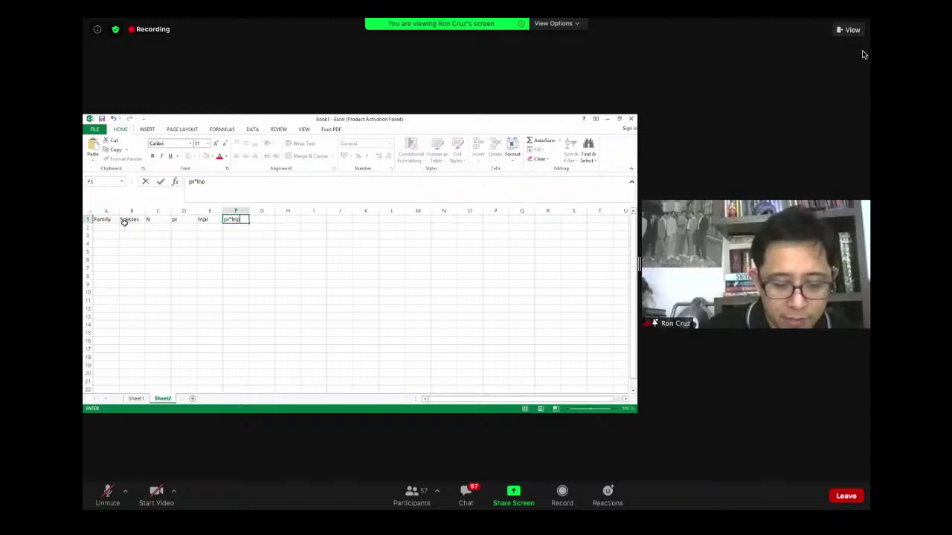
type("l")
key("Tab")
type("pl2")
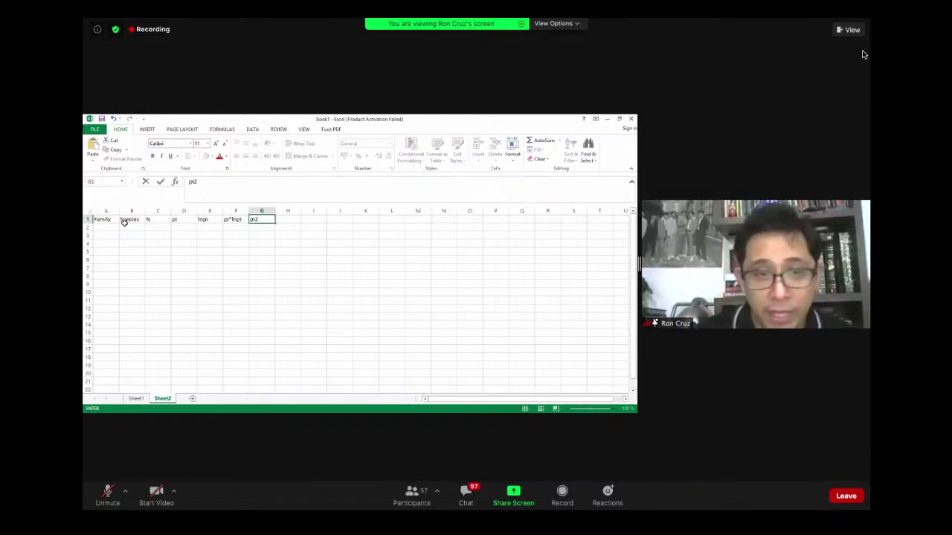
key("Return")
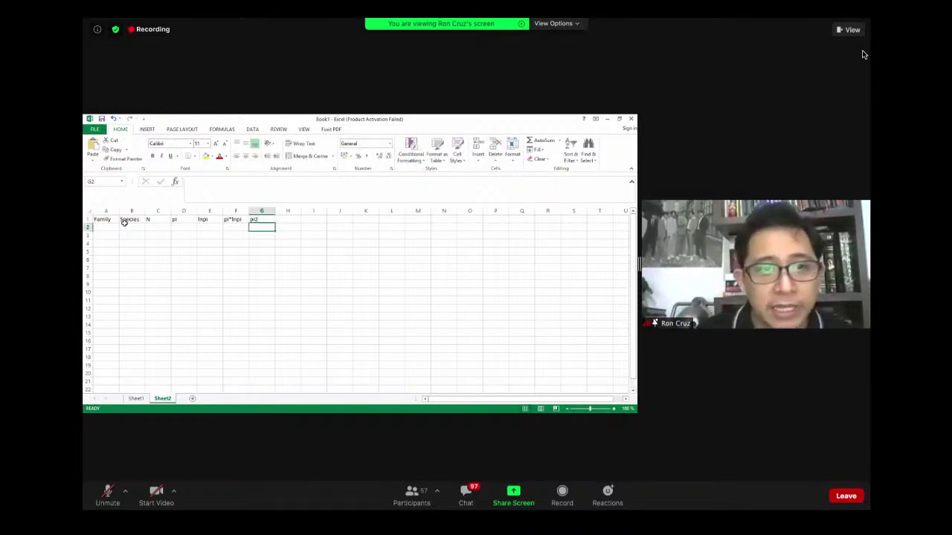
- Enter Araneidae as the first family name in A2
key("Home")
type("Araneidae")
key("Return")
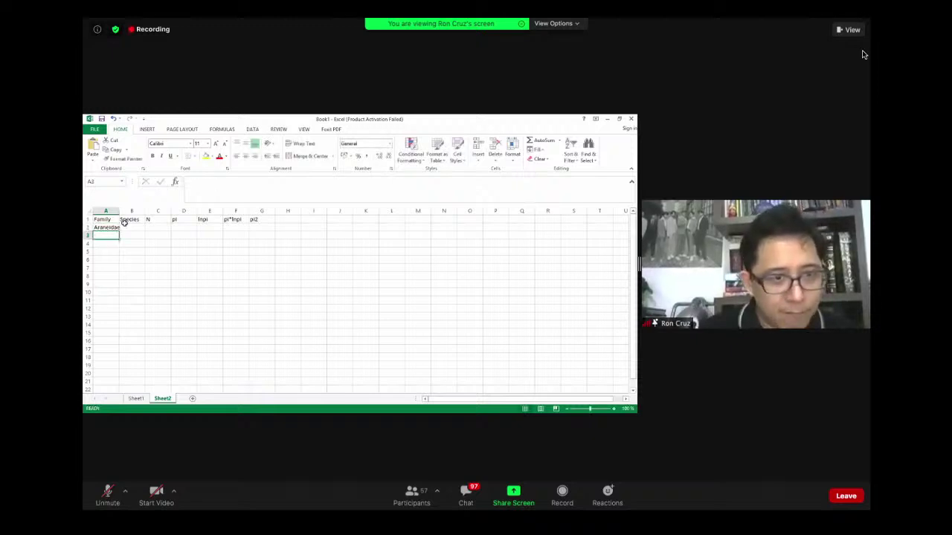
- Number the Araneidae species 1 to 4 in B2:B5 of the Species column
left_click(126, 227)
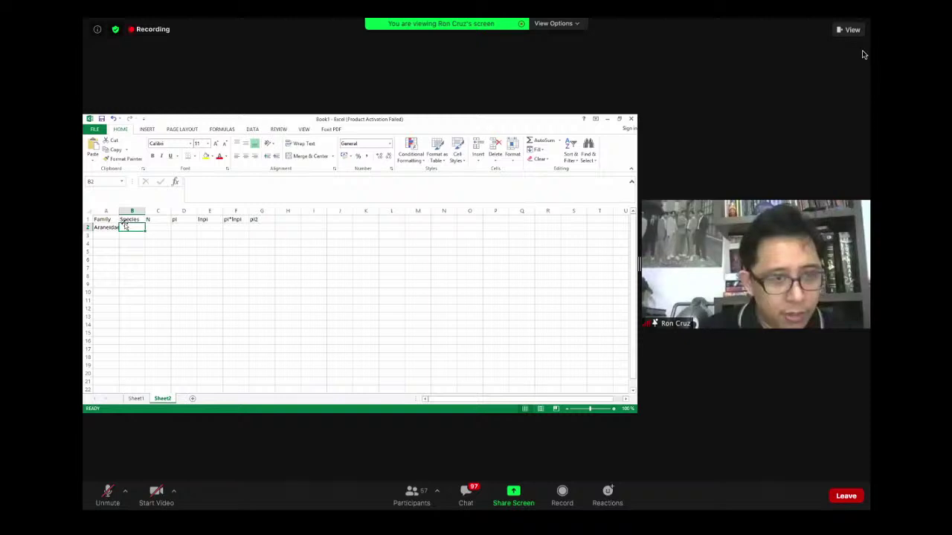
type("1")
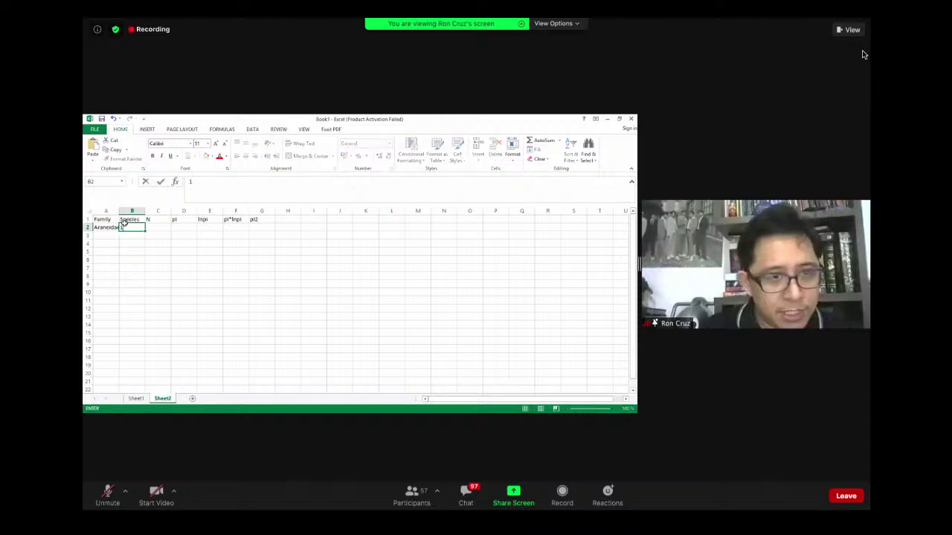
key("Return")
type("2")
key("Return")
type("3")
key("Return")
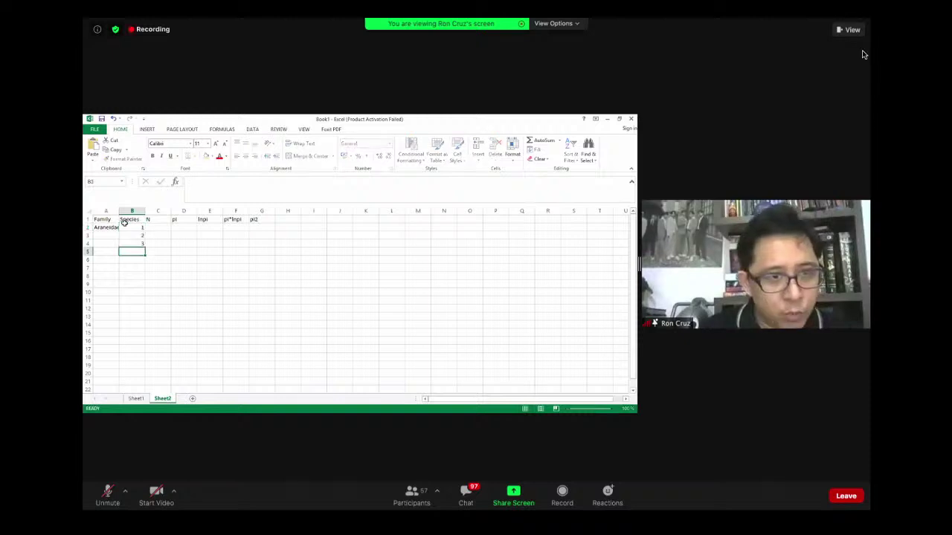
type("4")
key("Return")
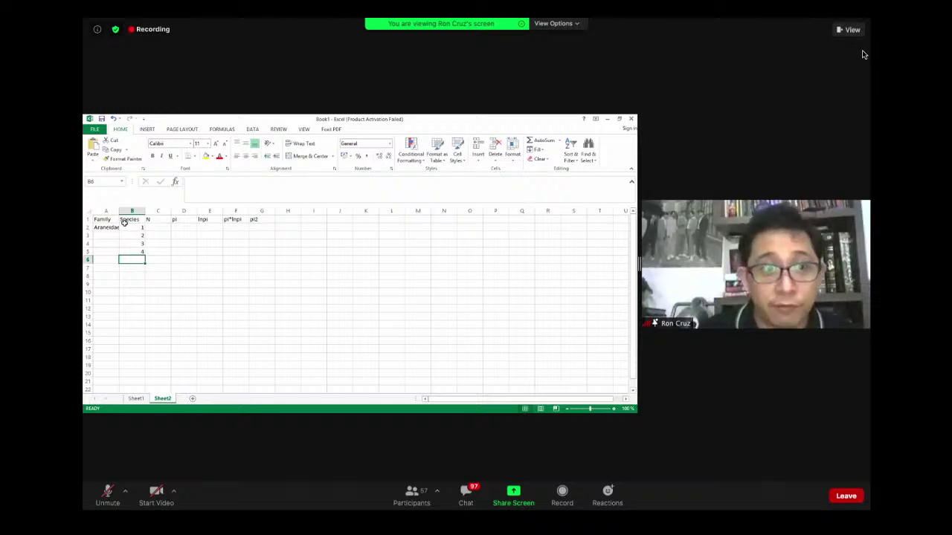
- Enter a count of 5 for each of the four species in the N column, C2:C5
key("Up")
key("Up")
key("Up")
key("Up")
key("Right")
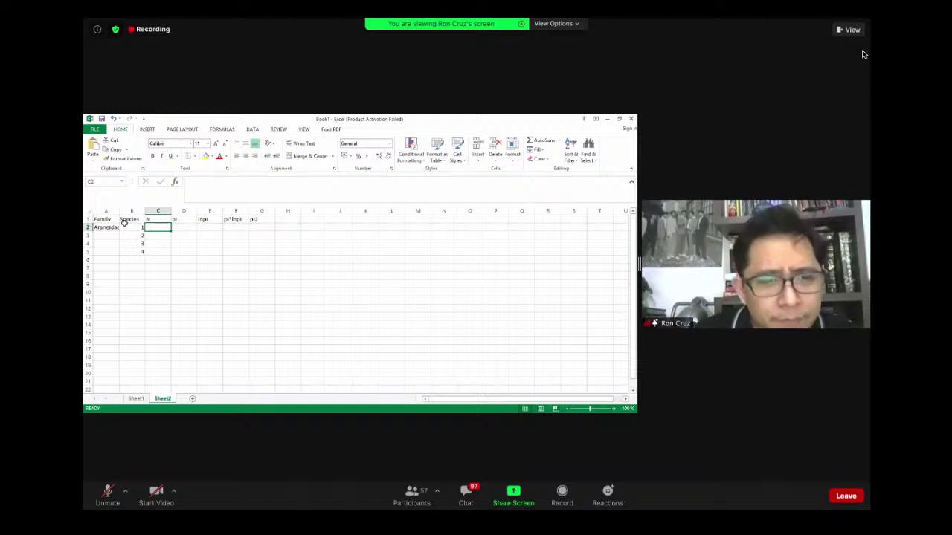
type("5")
key("Return")
type("5")
key("Return")
type("5")
key("Return")
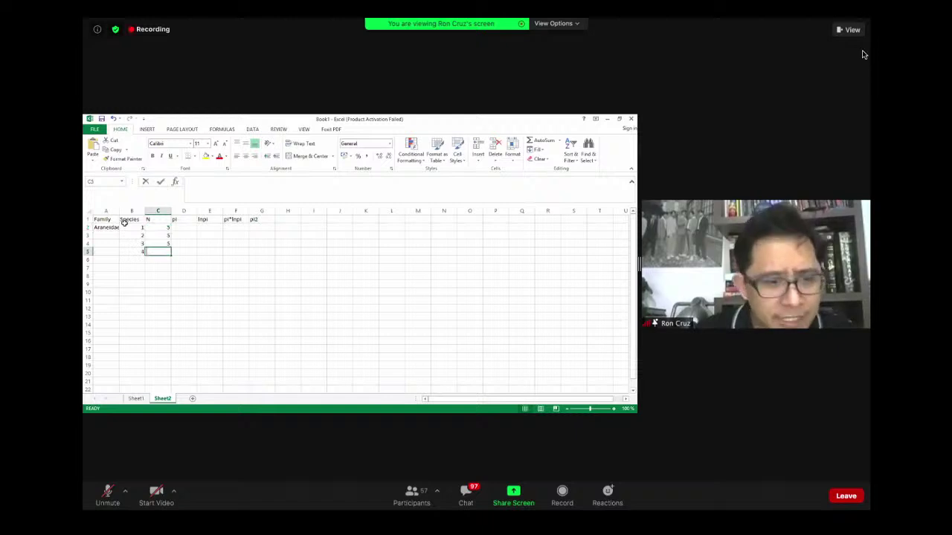
type("5")
key("Tab")
key("Up")
key("Up")
key("Up")
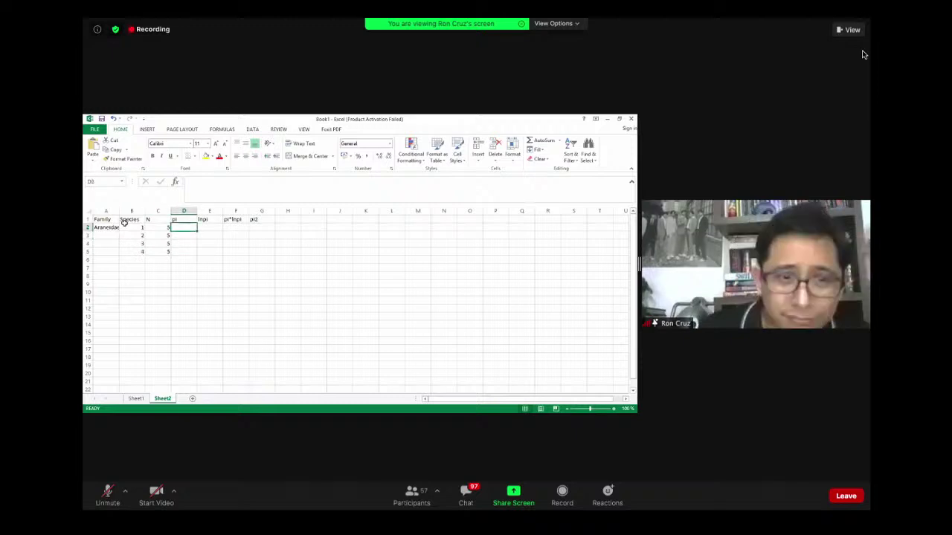
key("Down")
key("Down")
key("Down")
key("Down")
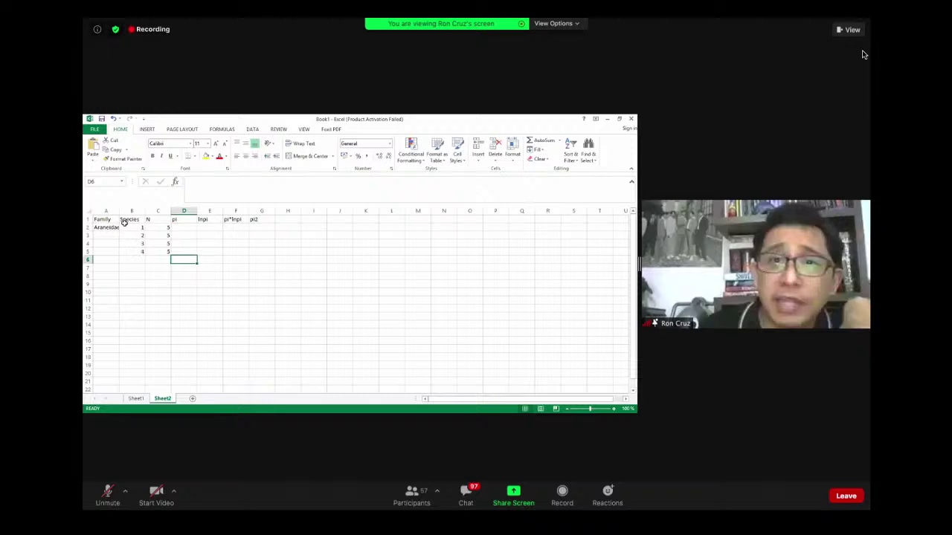
key("Up")
key("Up")
key("Up")
key("Up")
key("Up")
key("Down")
key("Down")
key("Down")
key("Down")
key("Down")
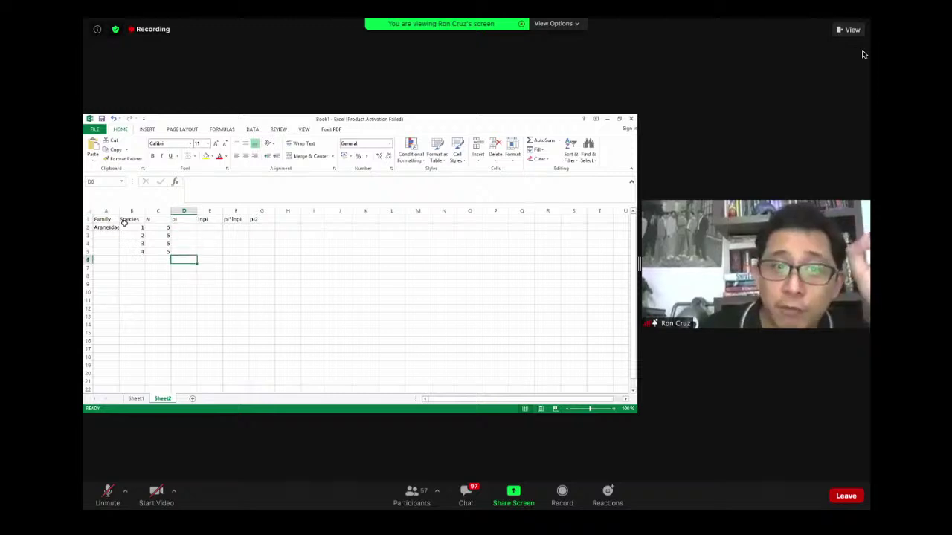
- Total the species counts C2:C5 with a SUM formula in C6
key("Left")
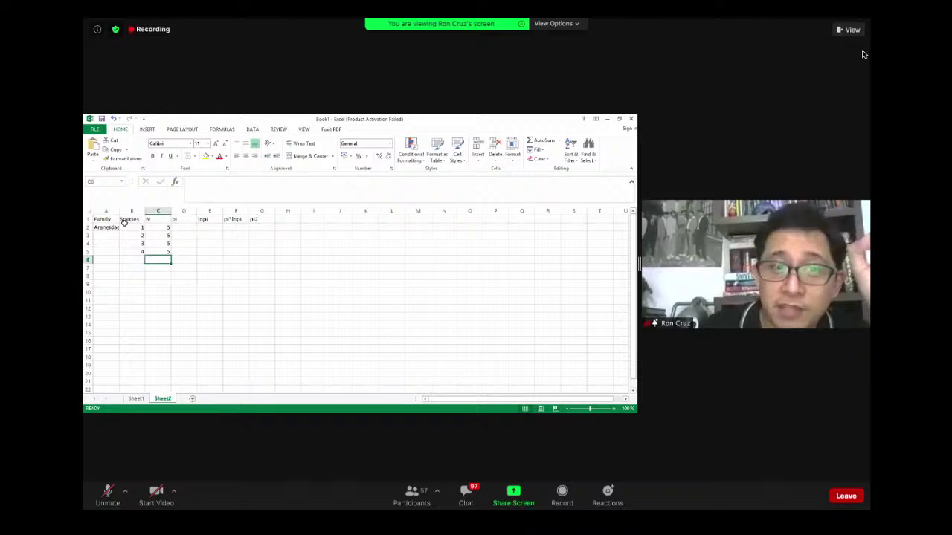
key("Up")
key("Down")
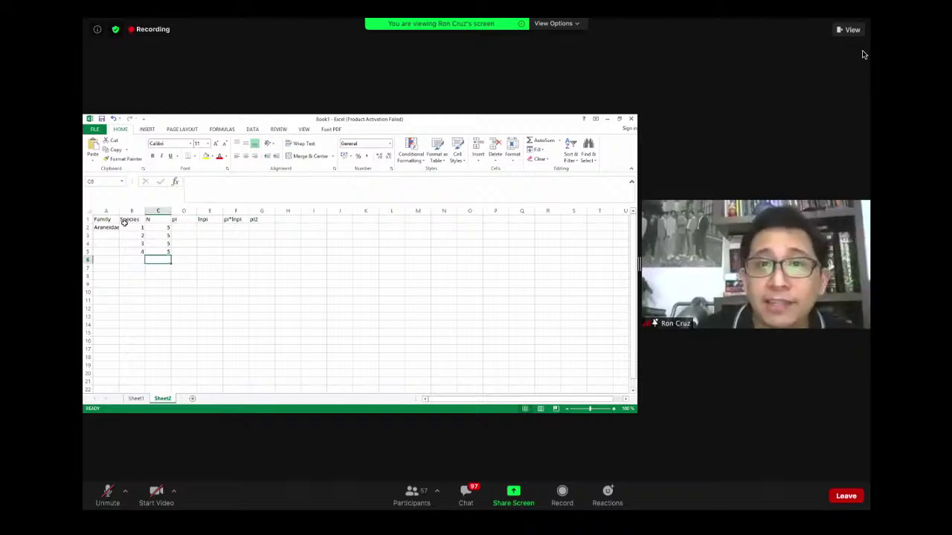
key("Up")
key("Up")
key("Up")
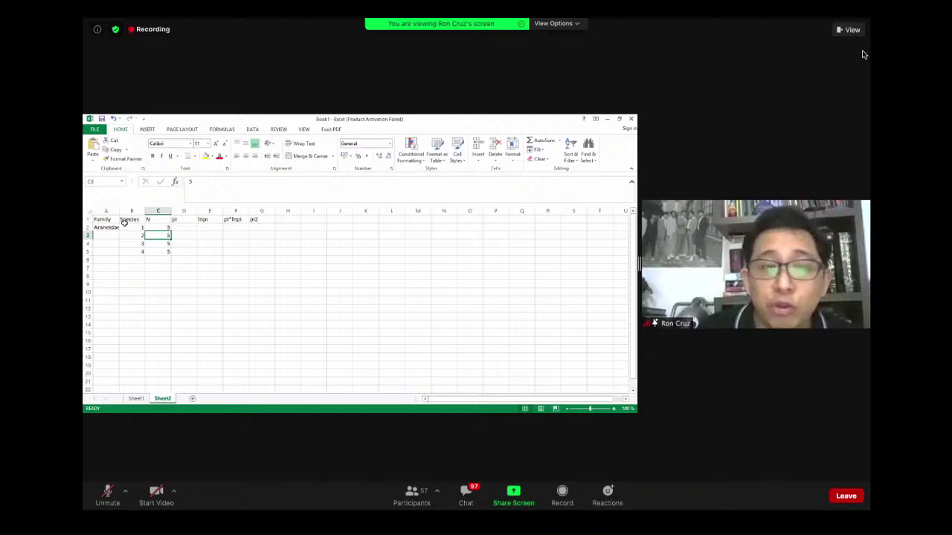
key("Down")
key("Down")
key("Down")
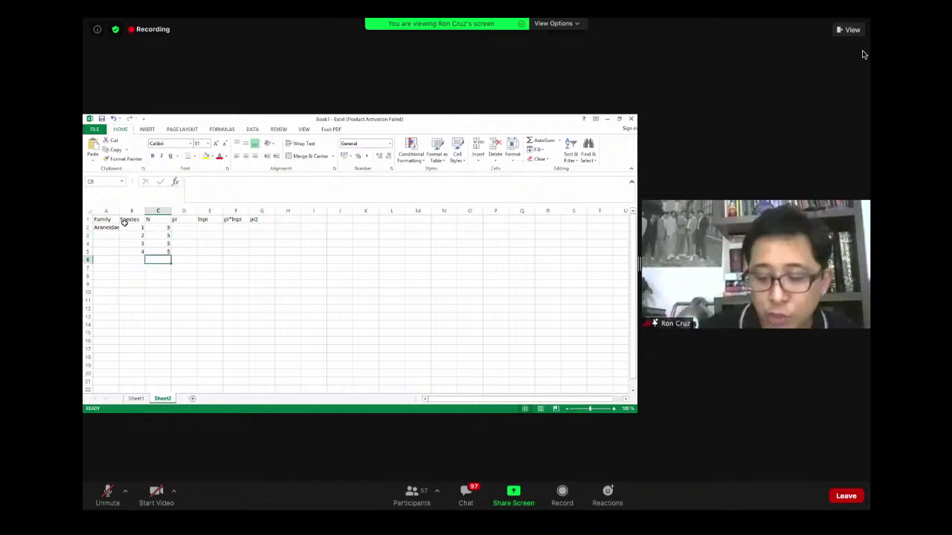
type("=")
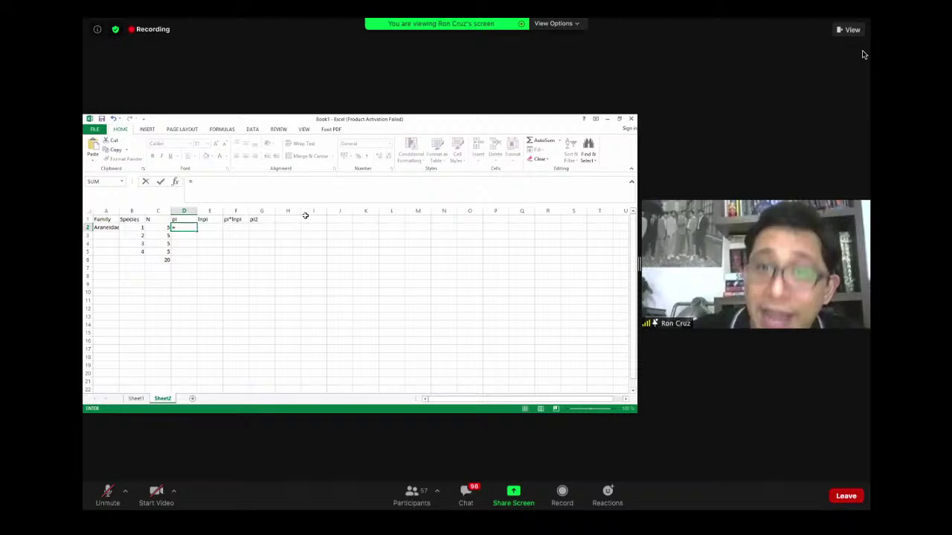
- Examine the individual counts in C2:C5 and the total formula in C6
key("Escape")
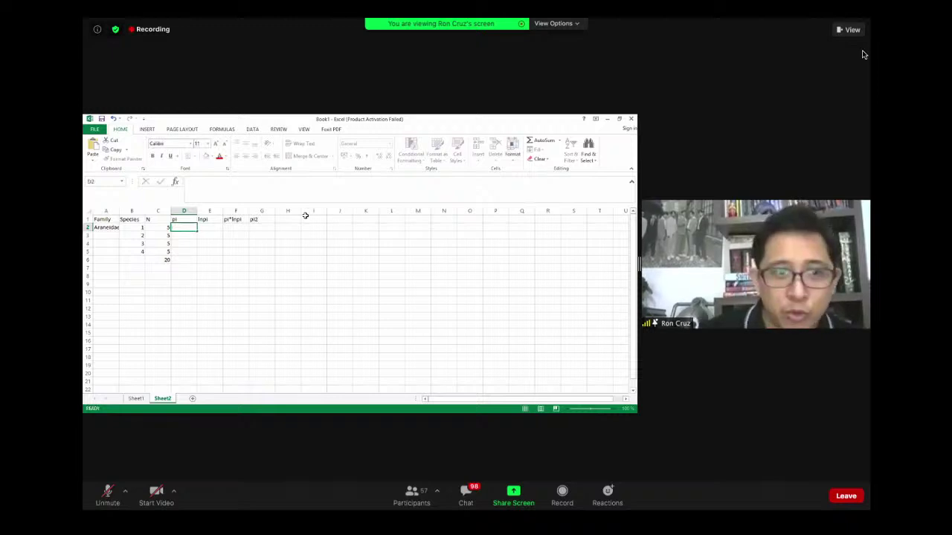
key("Left")
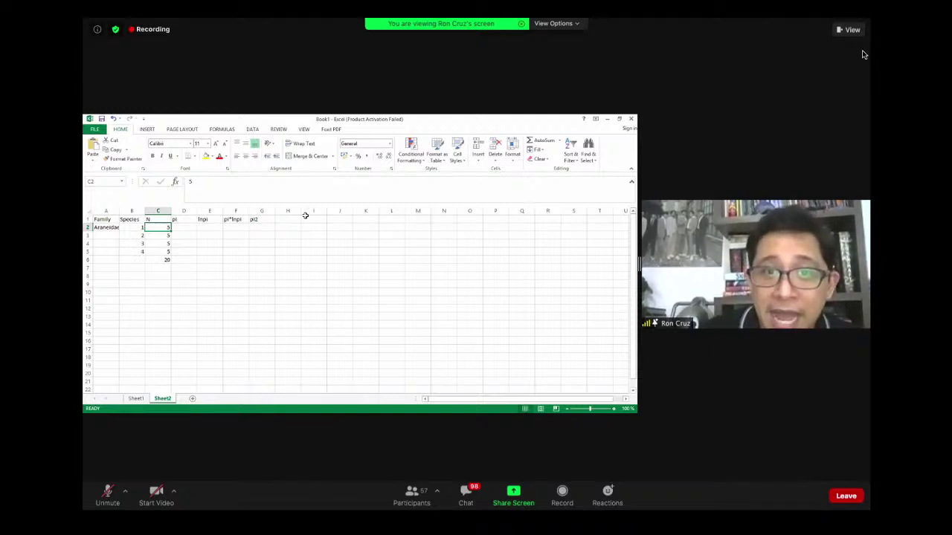
key("Down")
key("Down")
key("Down")
key("Down")
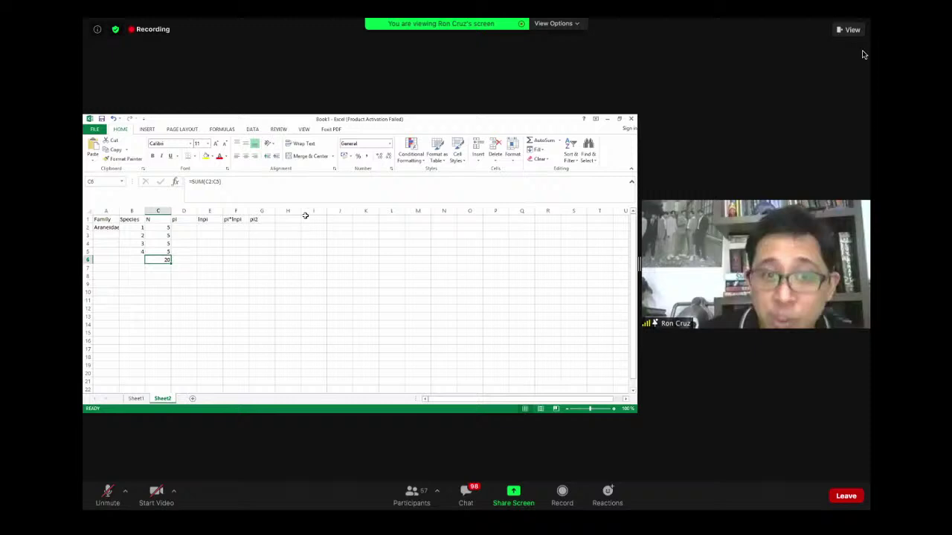
key("Up")
key("Up")
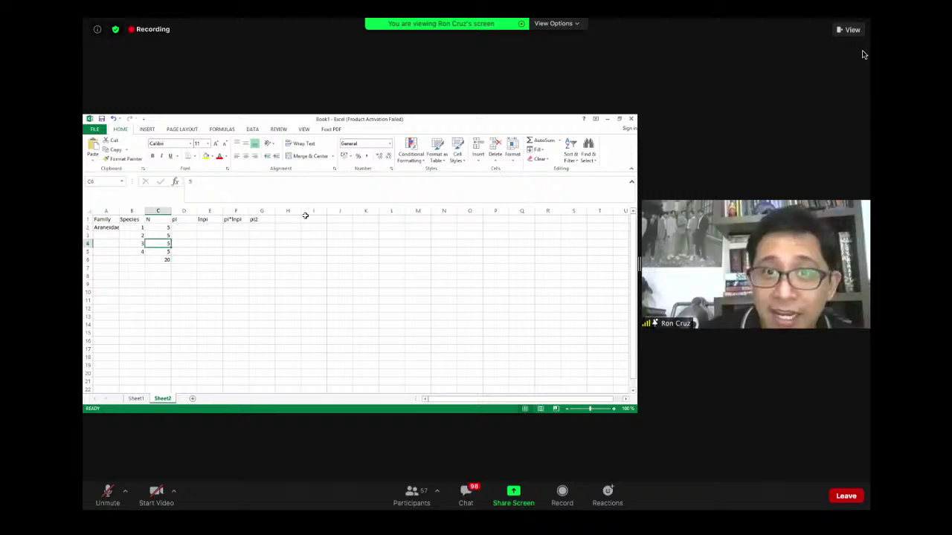
key("Up")
key("Up")
- Begin the pi formula for species 1 in D2
key("Right")
type("=")
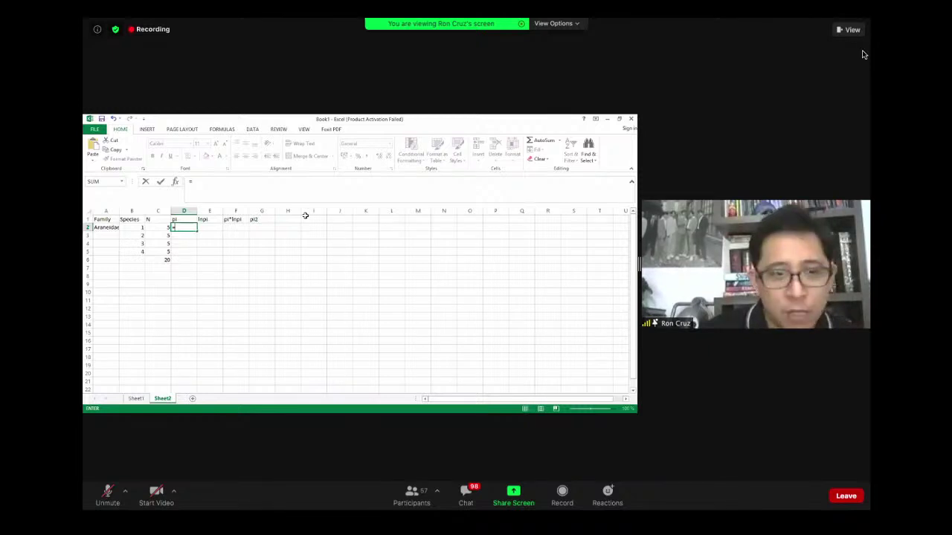
type("(")
key("BackSpace")
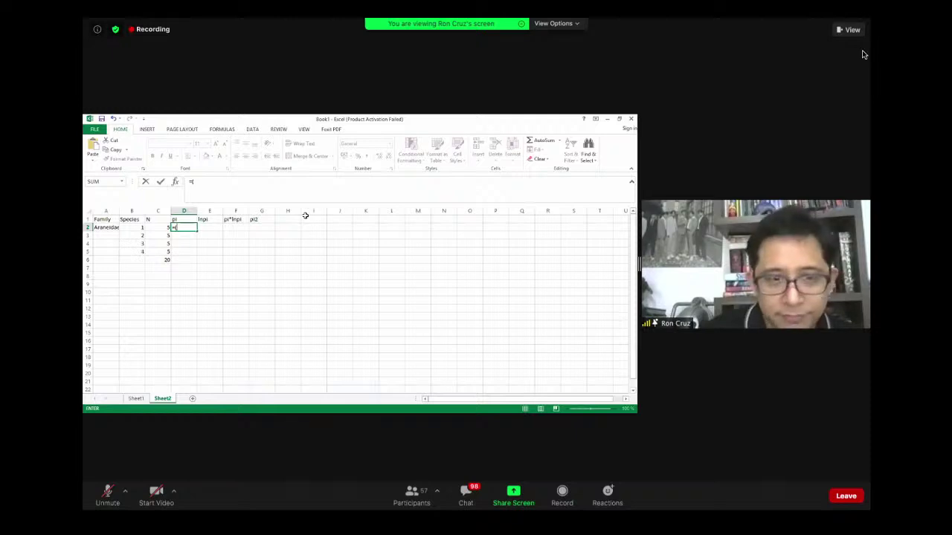